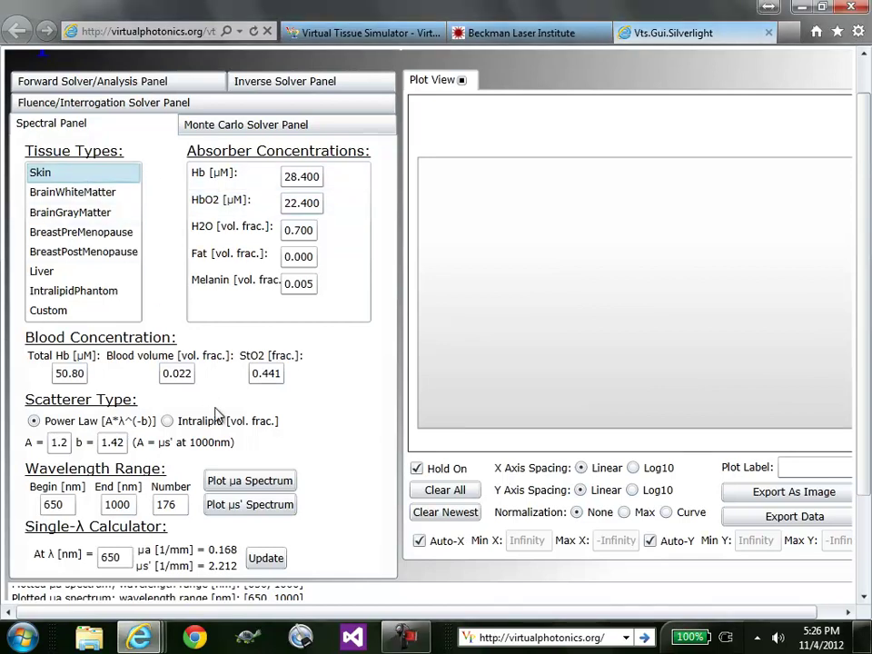
left_click(255, 489)
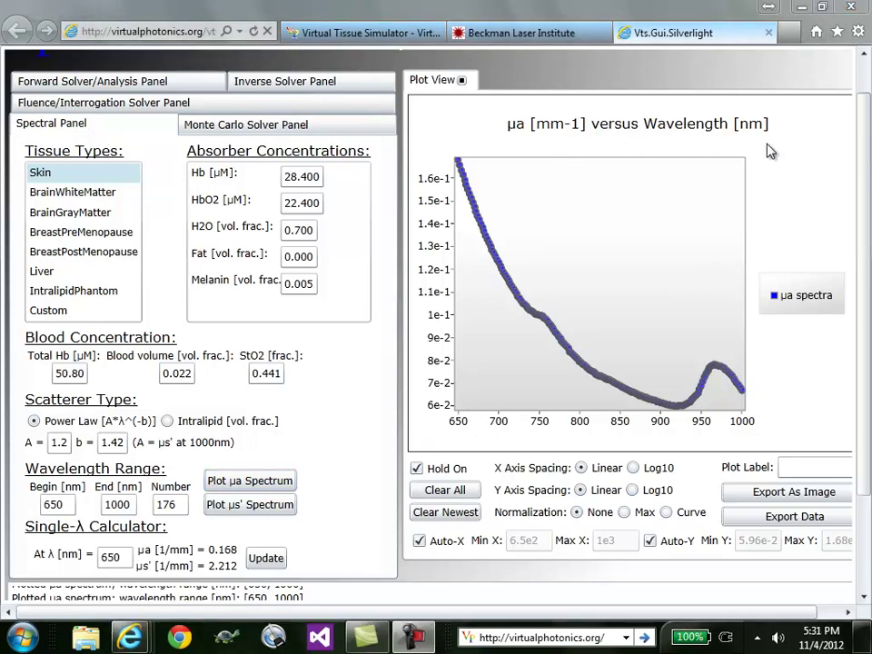
mouse_move(497, 260)
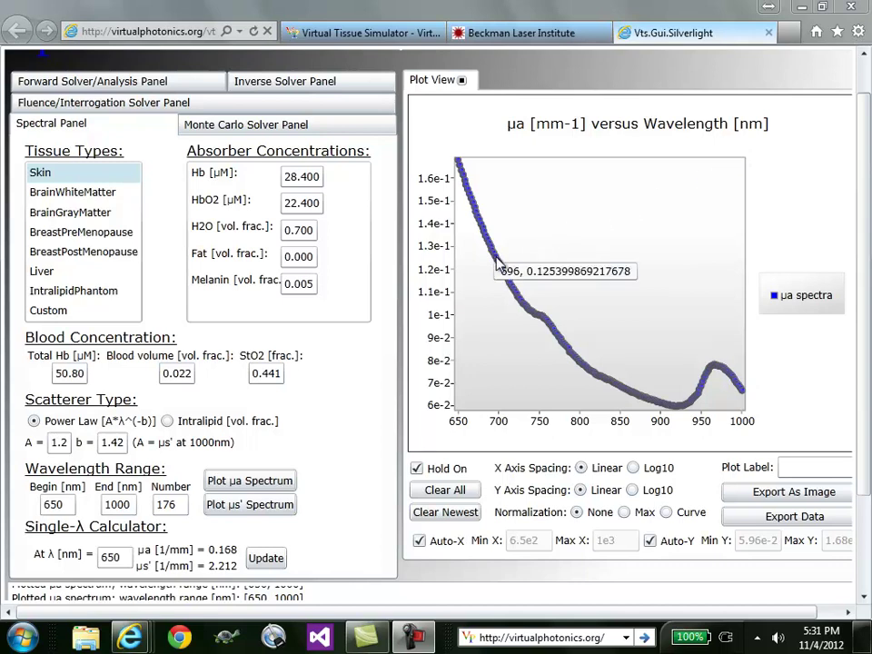
mouse_move(717, 371)
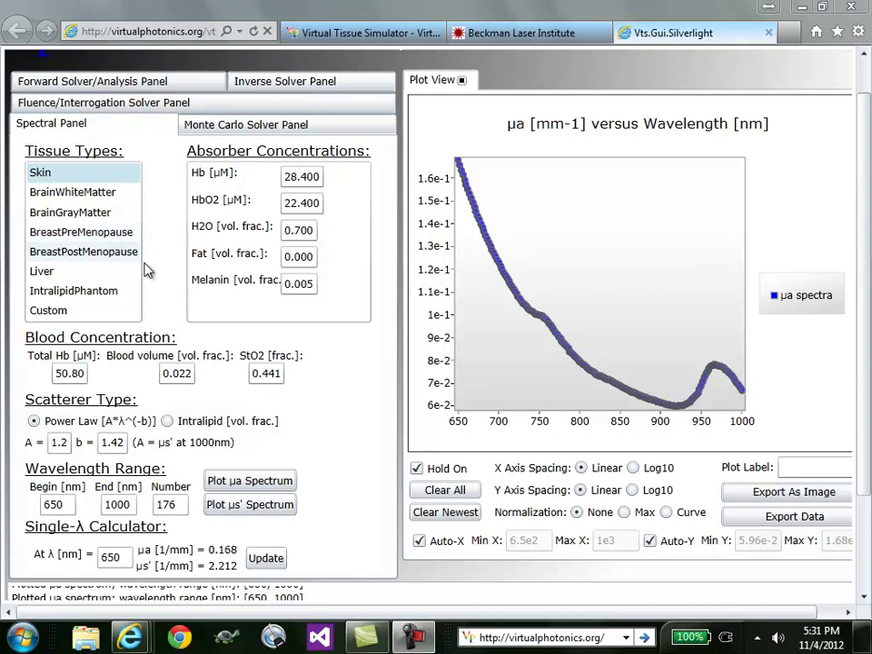
Clear the plot and overlay μa spectra for BreastPreMenopause and BreastPostMenopause tissue.
left_click(474, 491)
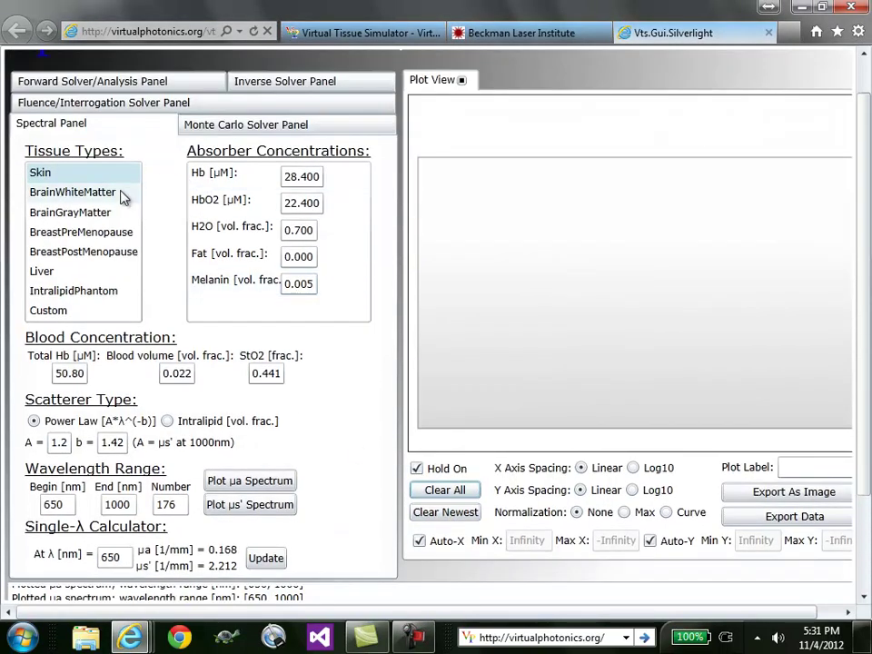
left_click(115, 233)
scroll(81, 235, "down", 1)
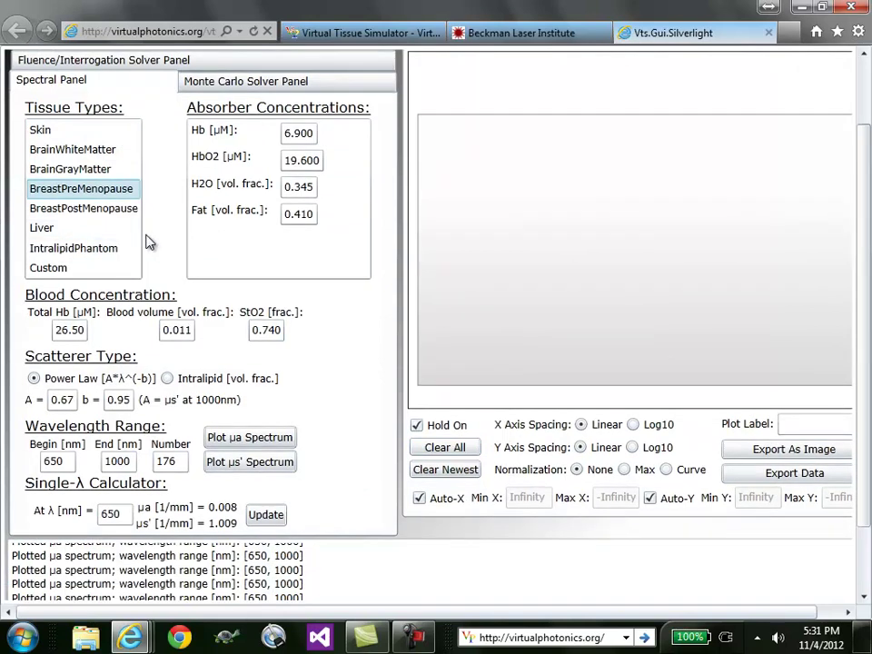
left_click(251, 438)
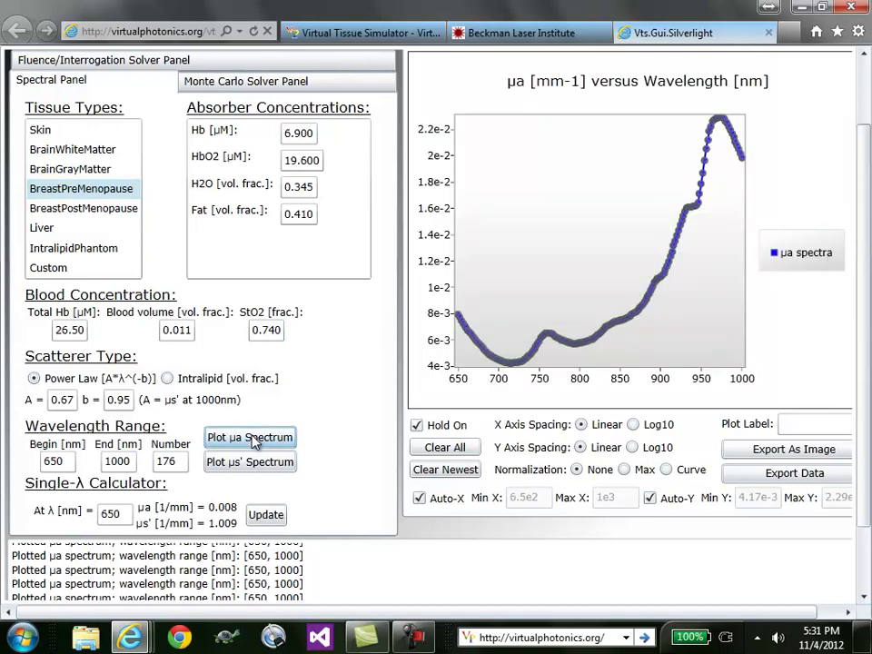
left_click(98, 211)
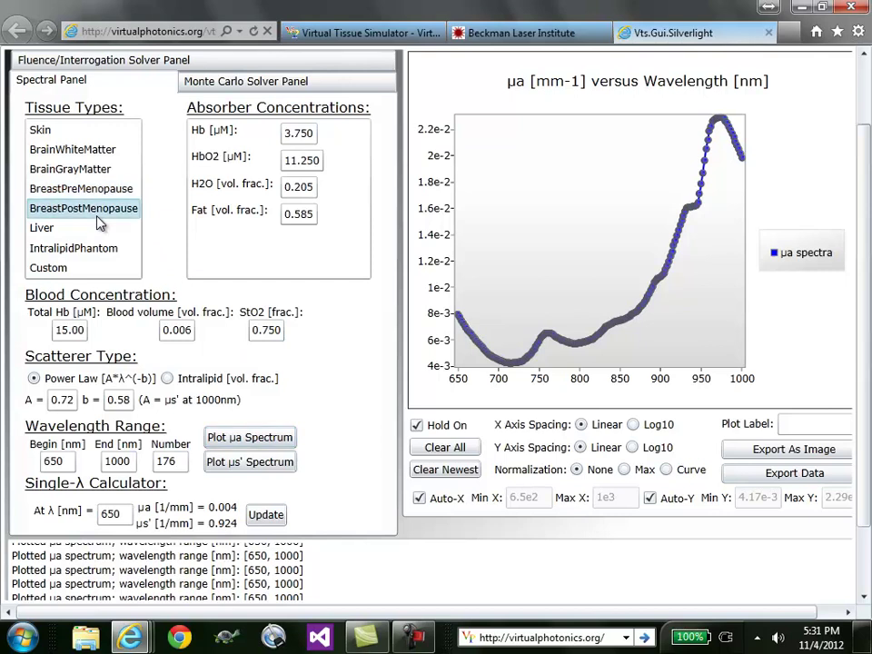
left_click(275, 449)
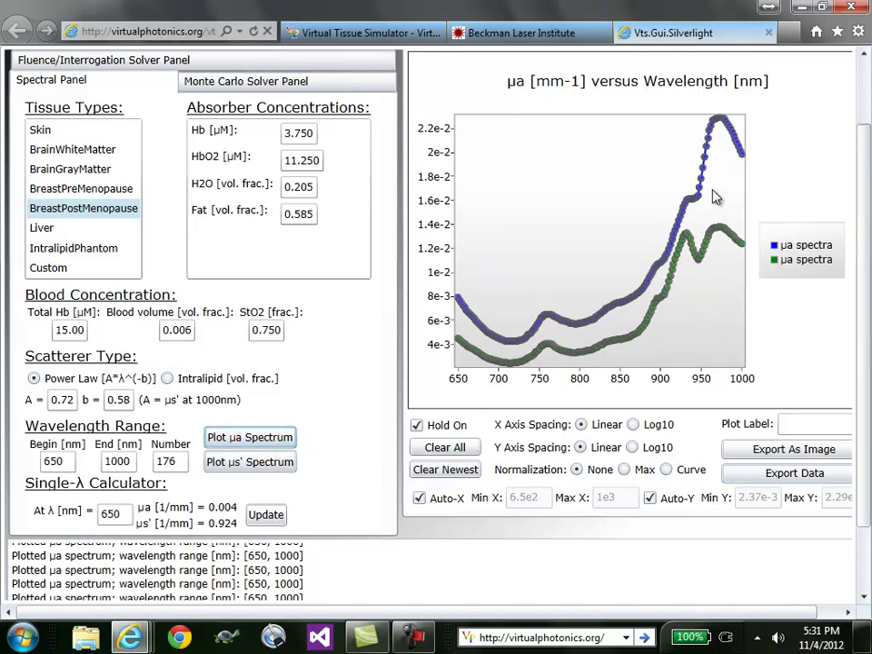
mouse_move(725, 127)
mouse_move(723, 233)
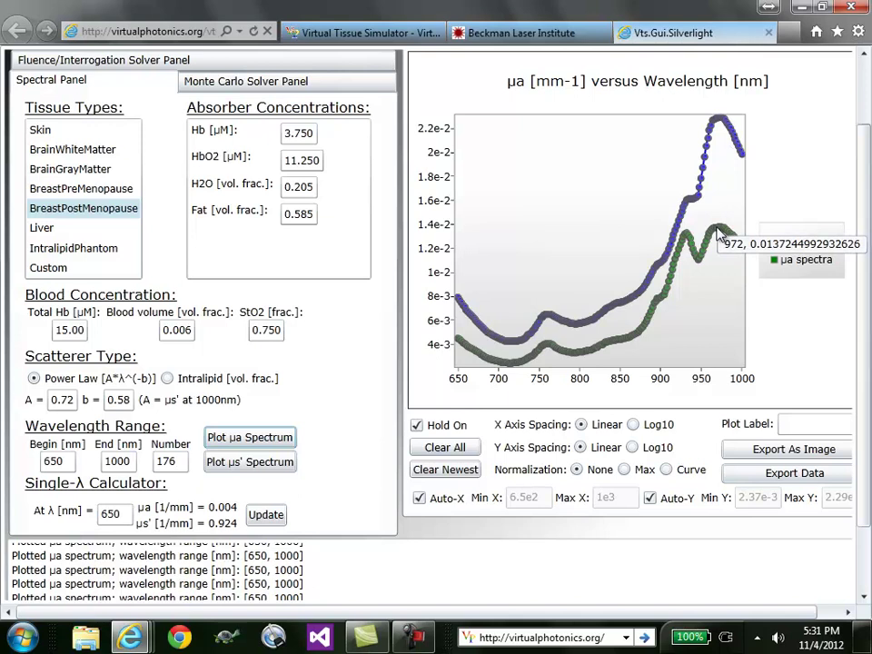
mouse_move(690, 239)
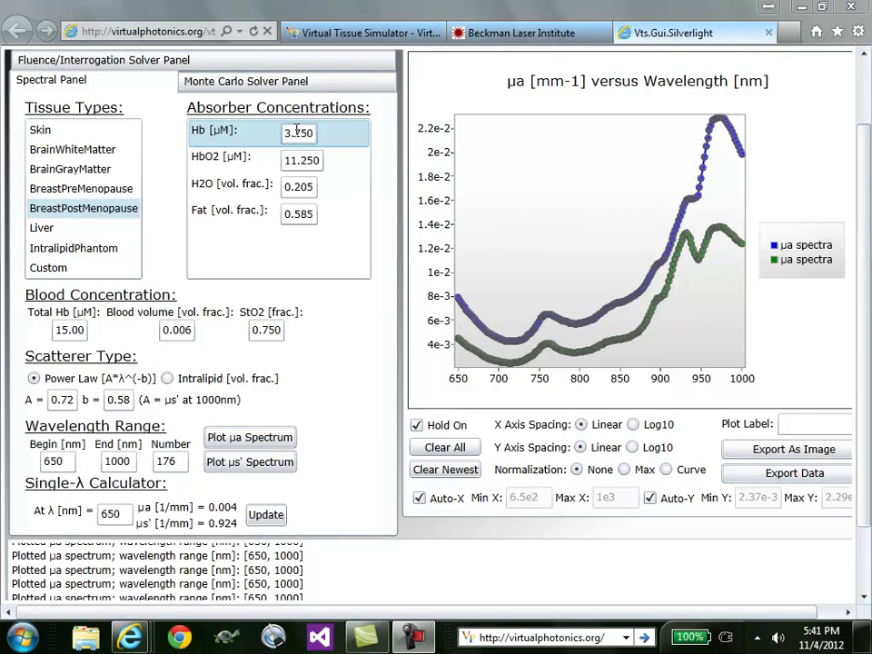
Change the postmenopausal breast Hb to 10 µM and plot a third μa spectrum.
left_click_drag(291, 133, 271, 139)
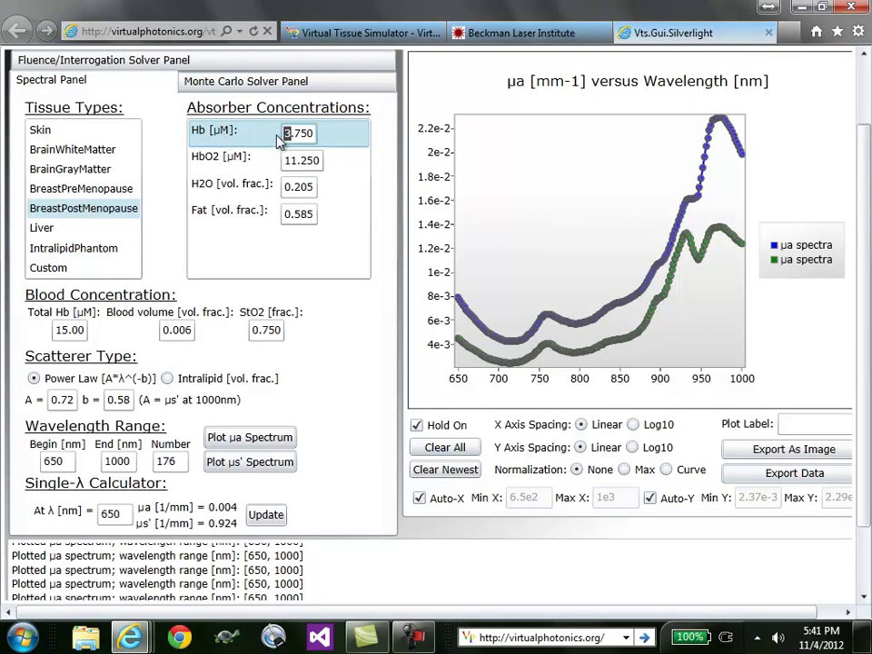
type("10")
key("Delete")
key("Delete")
key("Delete")
key("Delete")
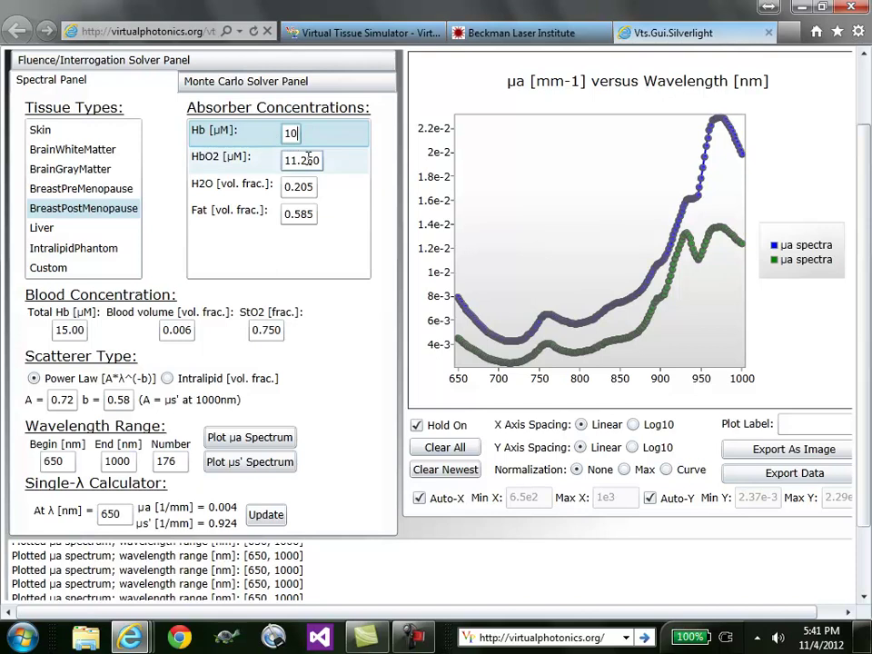
key("Tab")
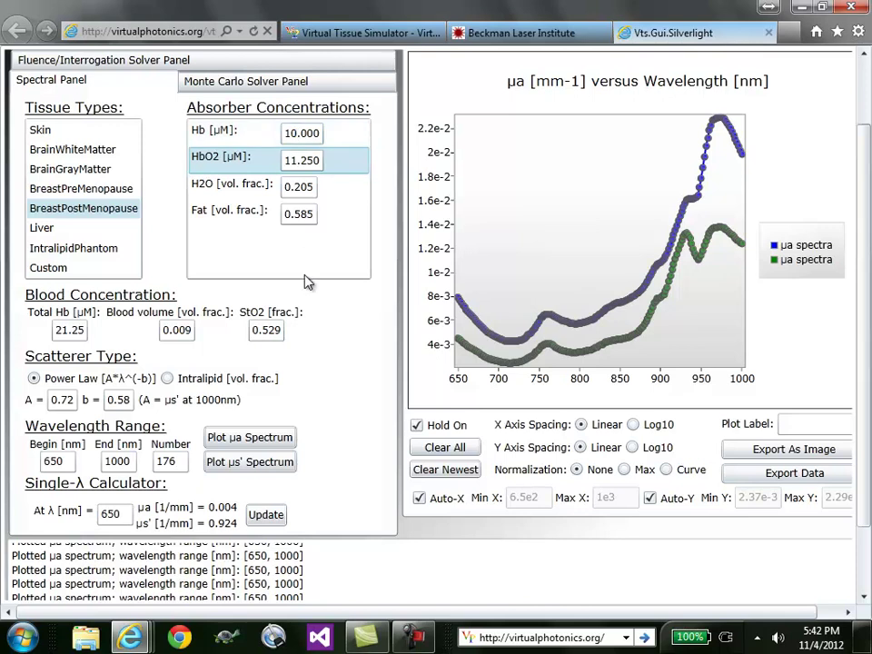
left_click(269, 439)
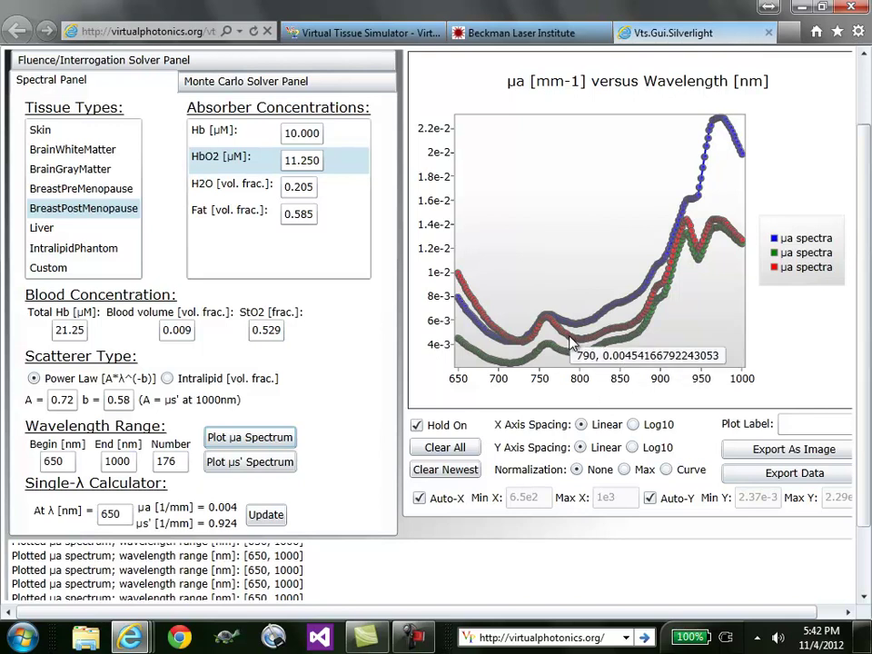
mouse_move(549, 323)
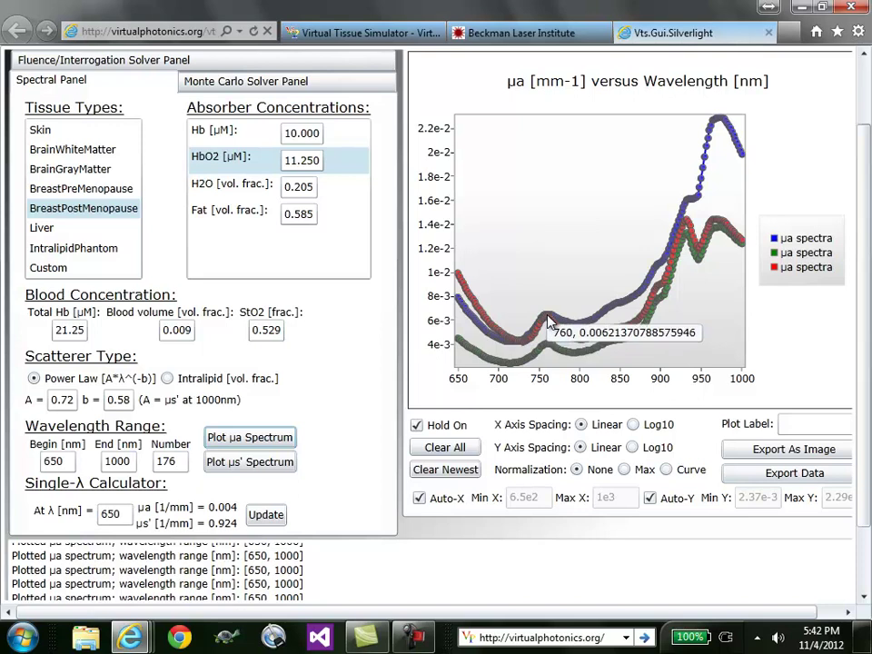
Load the Custom tissue type, with Hb and HbO2 at 20 µM and StO2 0.500.
left_click(547, 323)
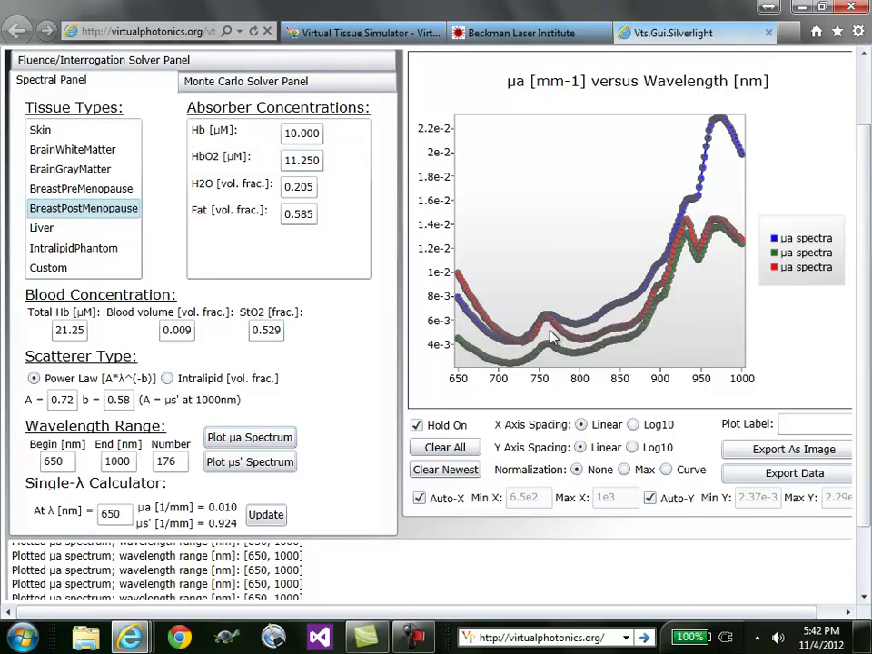
left_click(45, 268)
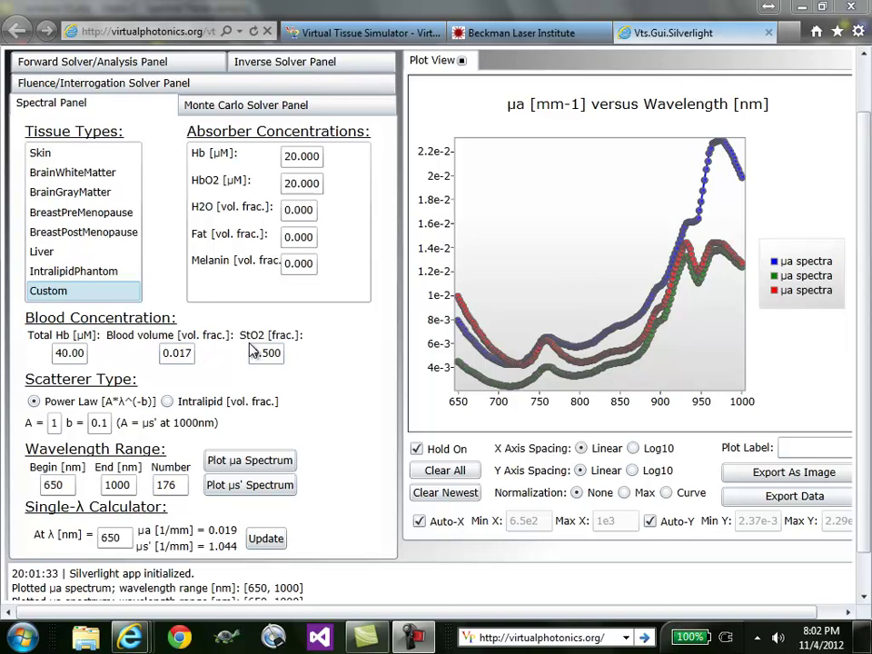
Clear the plot and plot BreastPreMenopause μa spectra at default values and at Total Hb 52 µM.
left_click(449, 472)
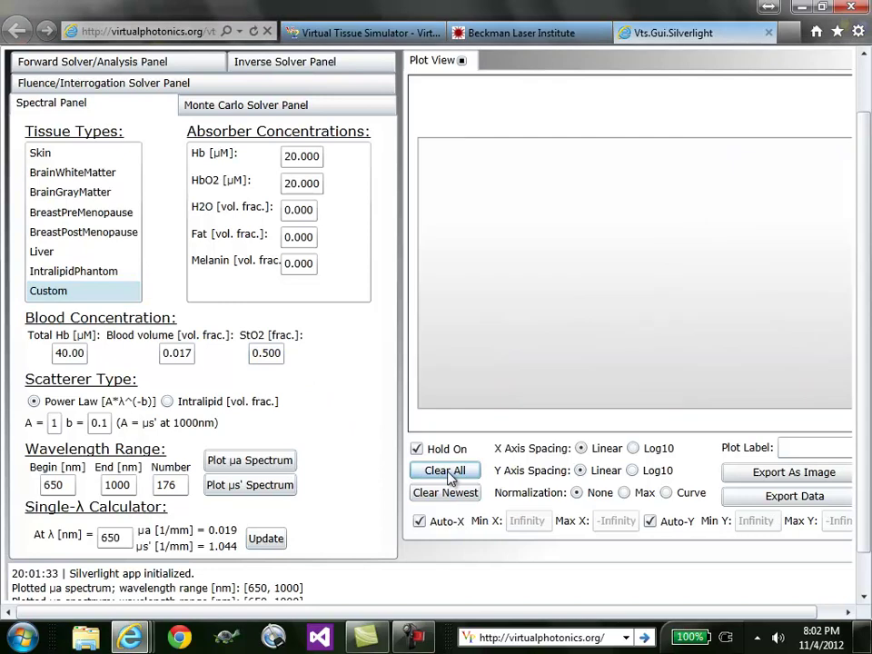
left_click(97, 216)
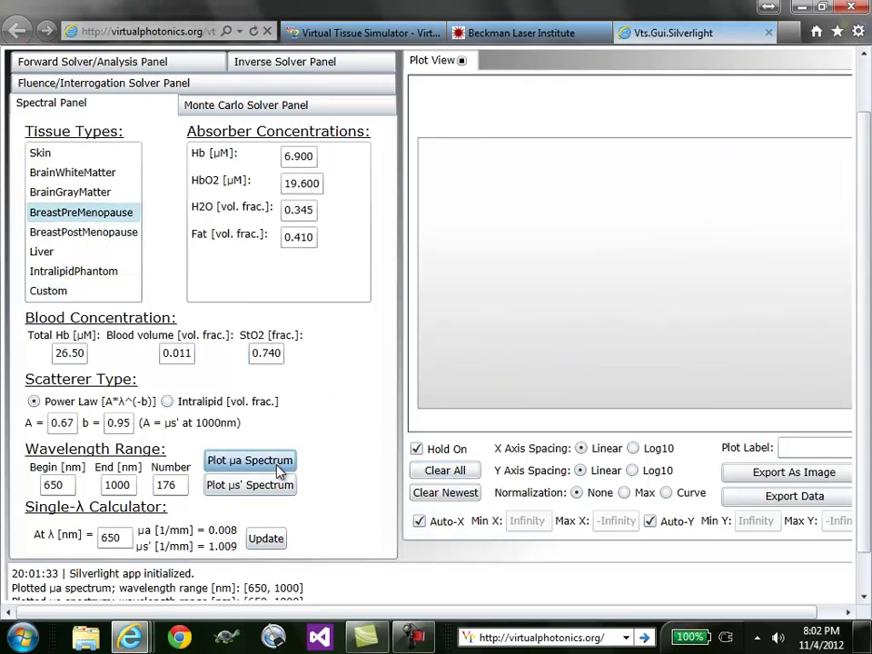
left_click(250, 461)
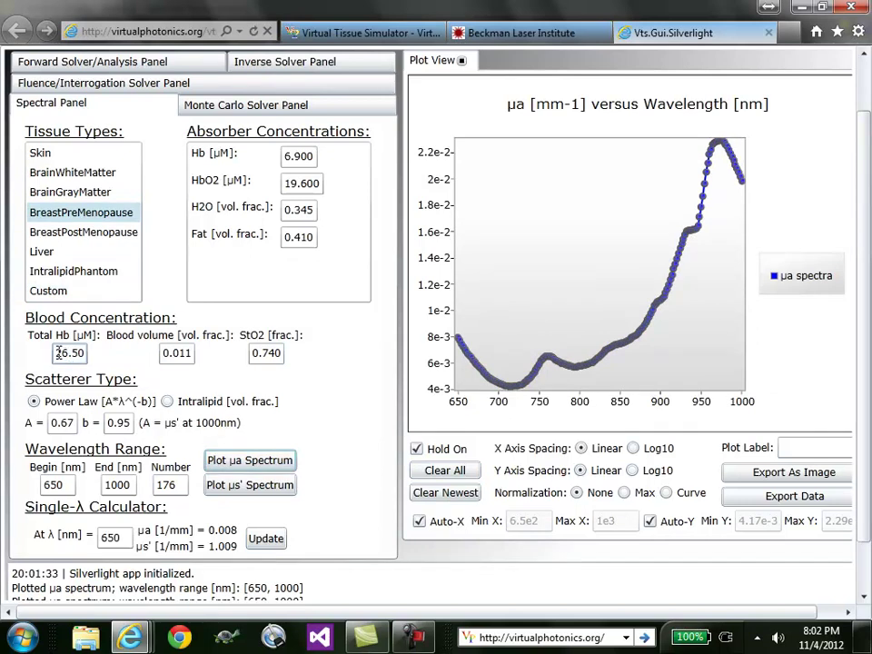
left_click_drag(58, 355, 128, 373)
type("52")
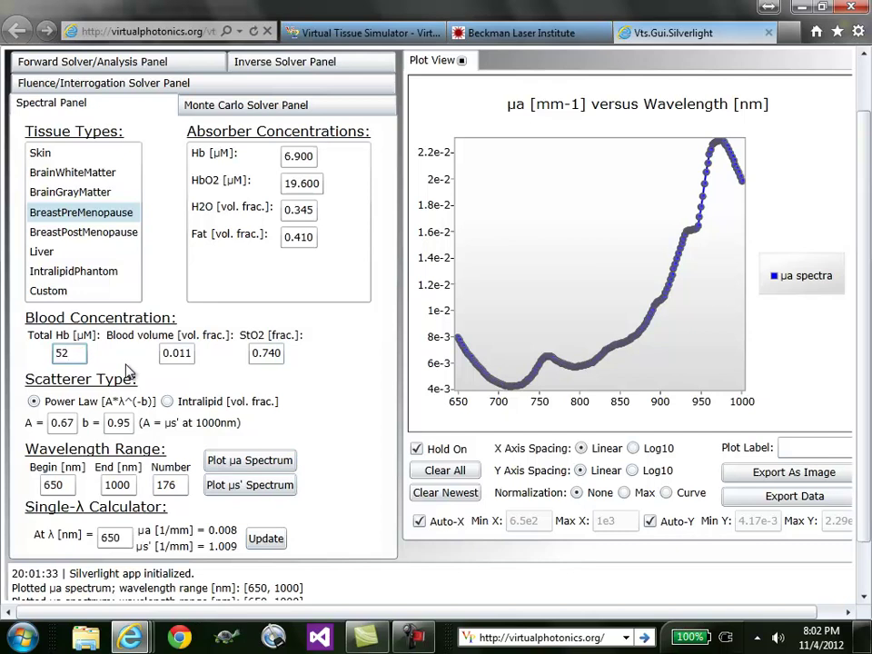
left_click(249, 462)
left_click(250, 462)
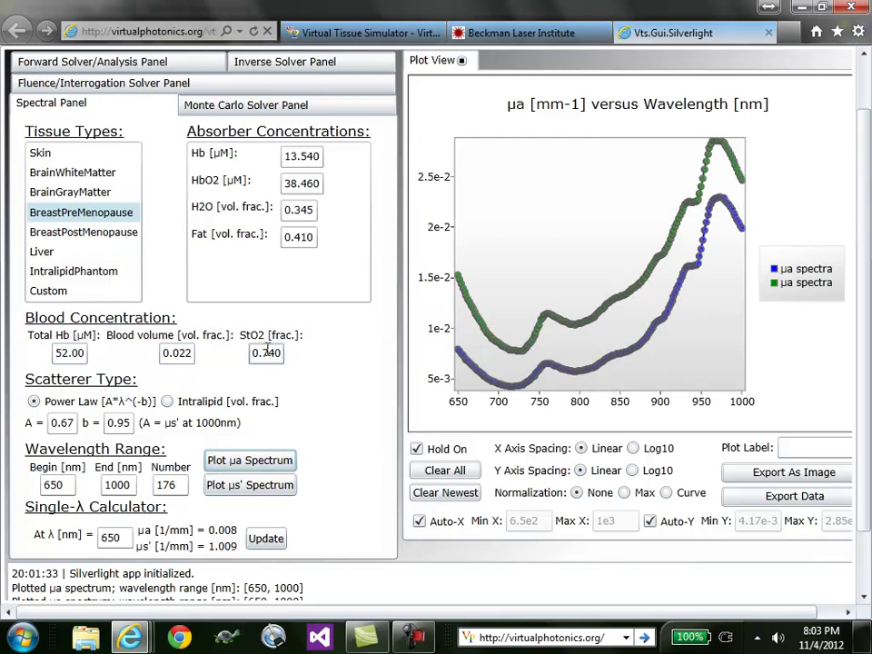
Set StO2 to 0.25 and add its μa spectrum to the plot.
left_click_drag(259, 354, 293, 361)
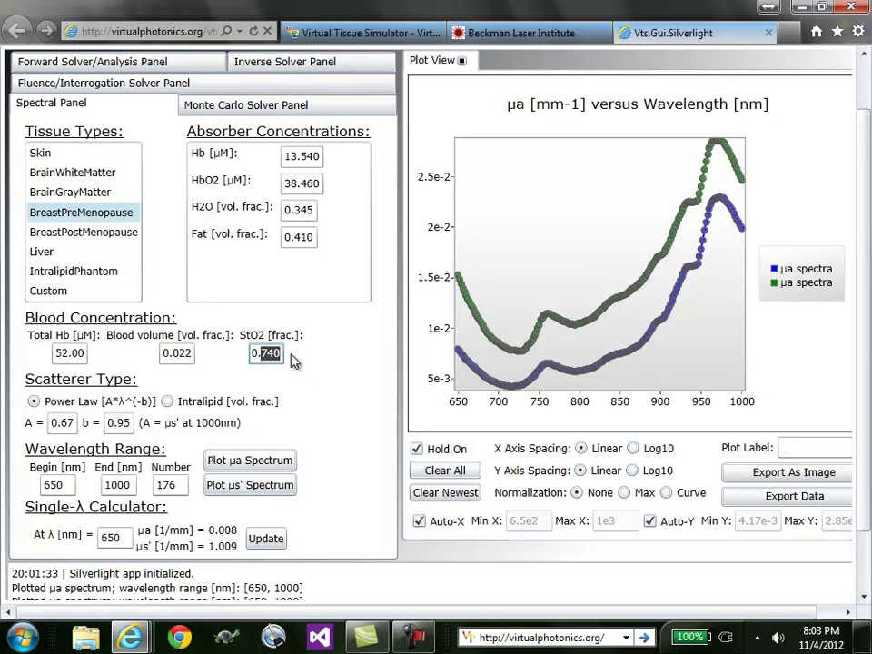
type("25")
left_click(266, 466)
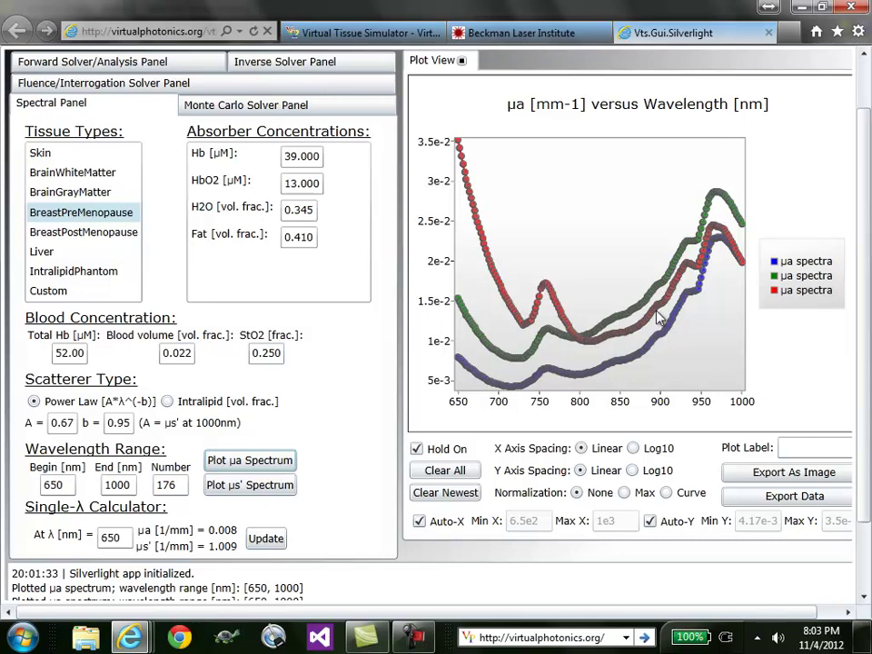
mouse_move(659, 317)
Compute μa 0.012 and μs' 0.900 mm-1 at 733 nm with the single-wavelength calculator.
double_click(127, 538)
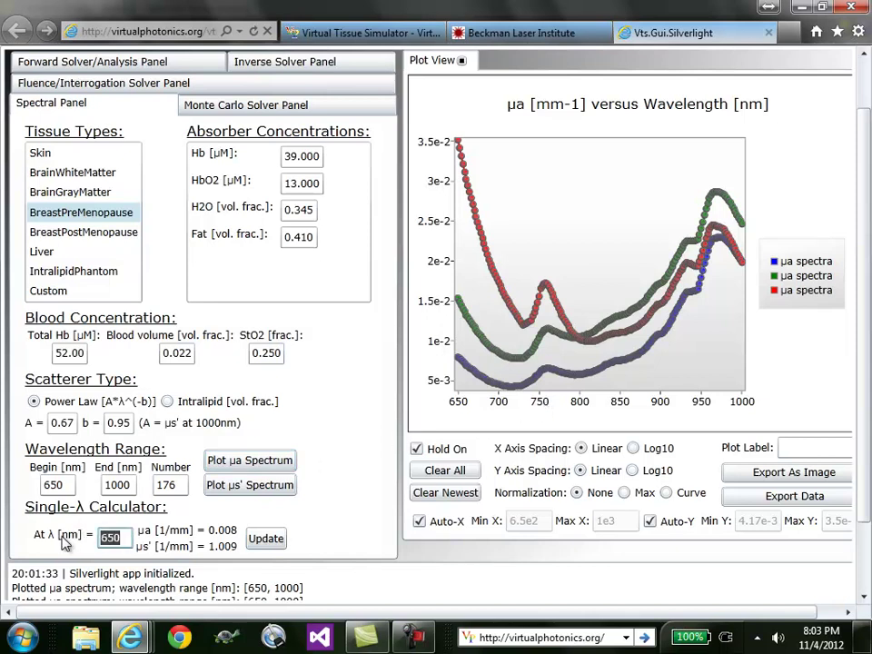
type("7334")
key("BackSpace")
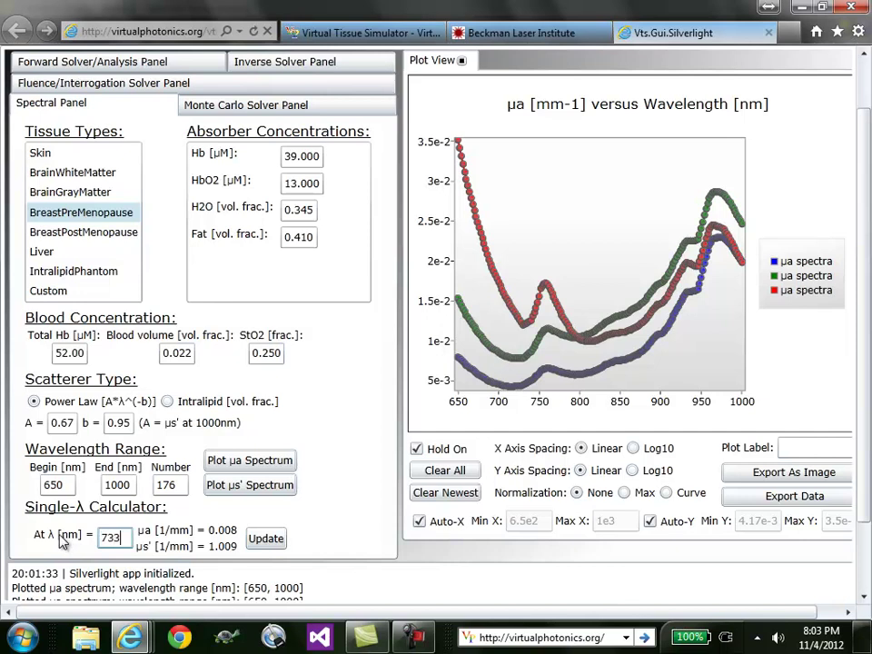
left_click(266, 540)
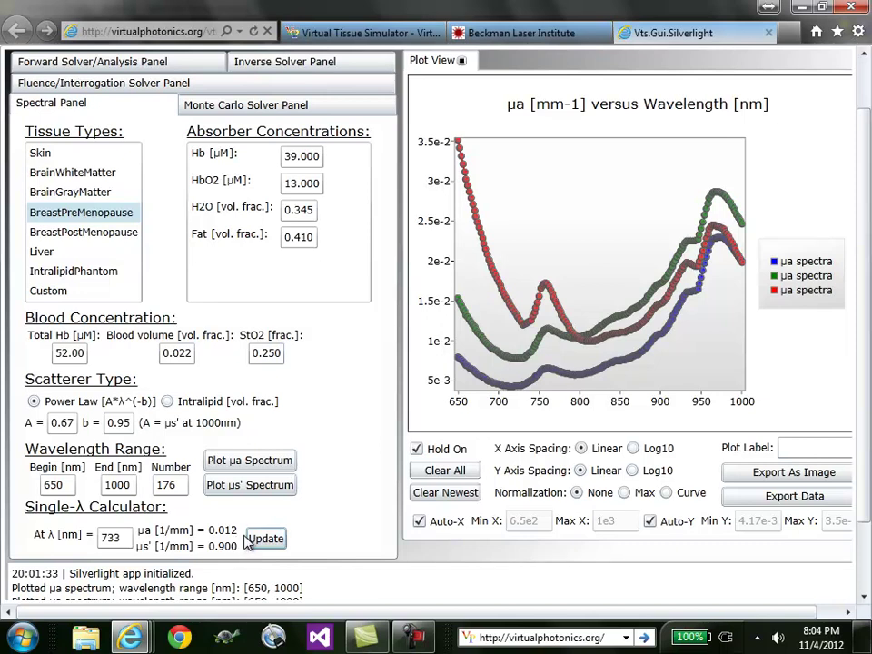
Clear the plot and overlay μs' spectra for BreastPreMenopause, BreastPostMenopause, and BreastPostMenopause with A = 1.5.
left_click(424, 477)
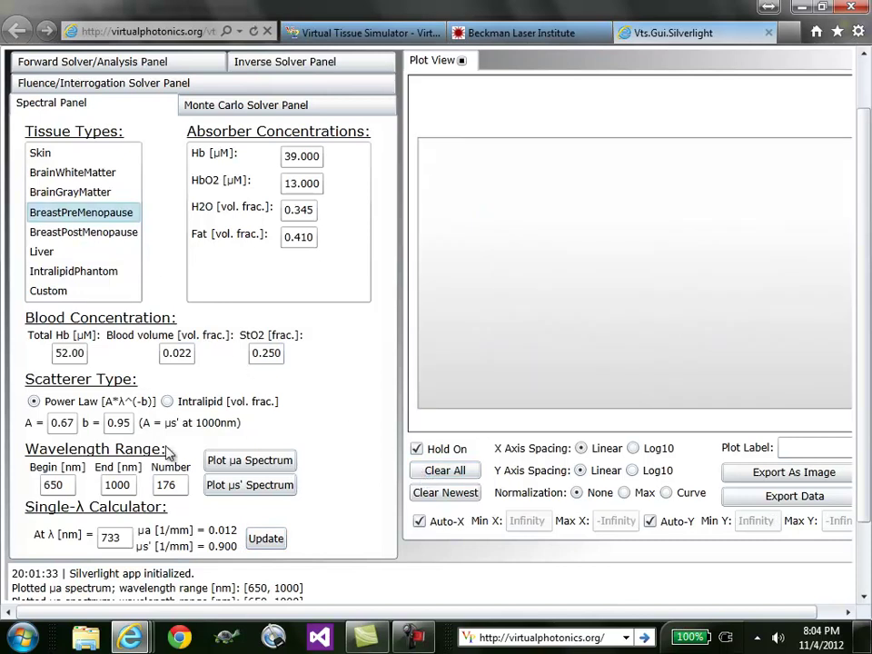
left_click(253, 487)
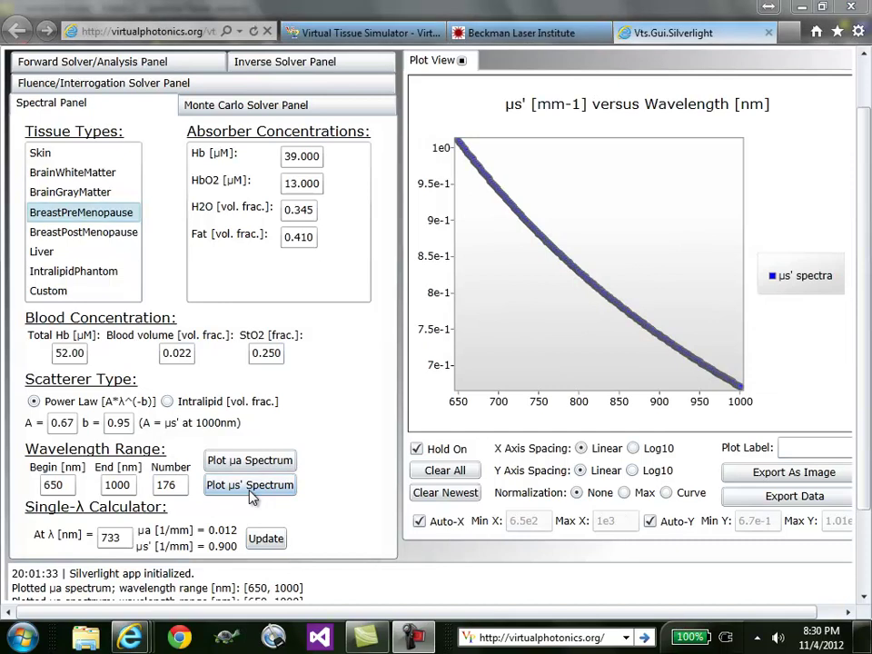
left_click(87, 233)
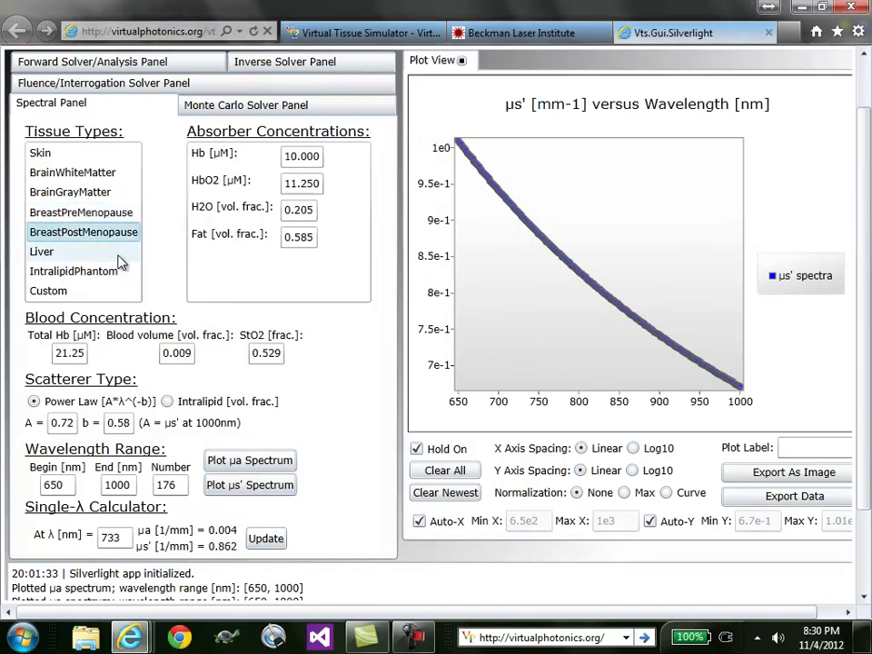
left_click(257, 497)
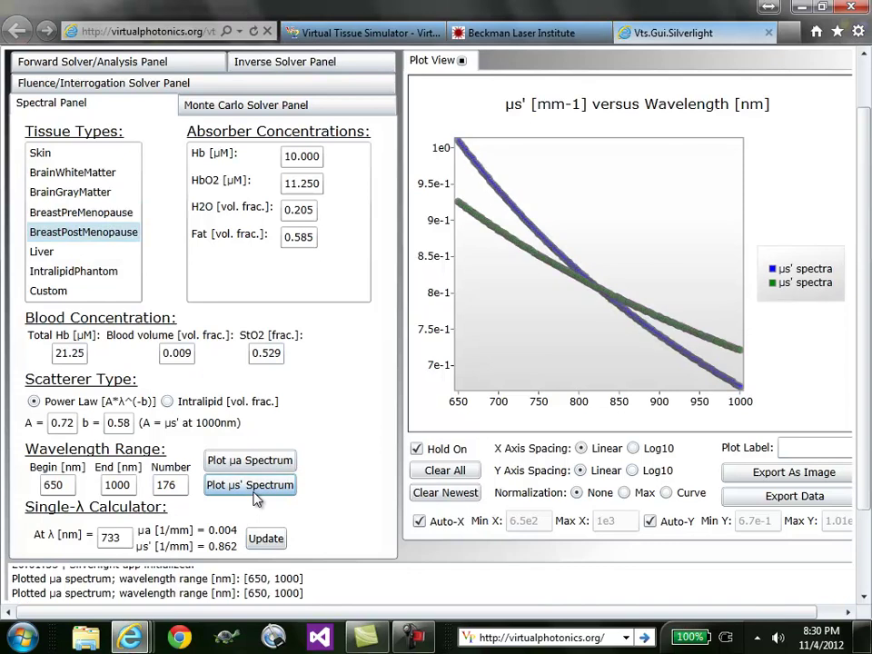
double_click(53, 422)
type("1.5")
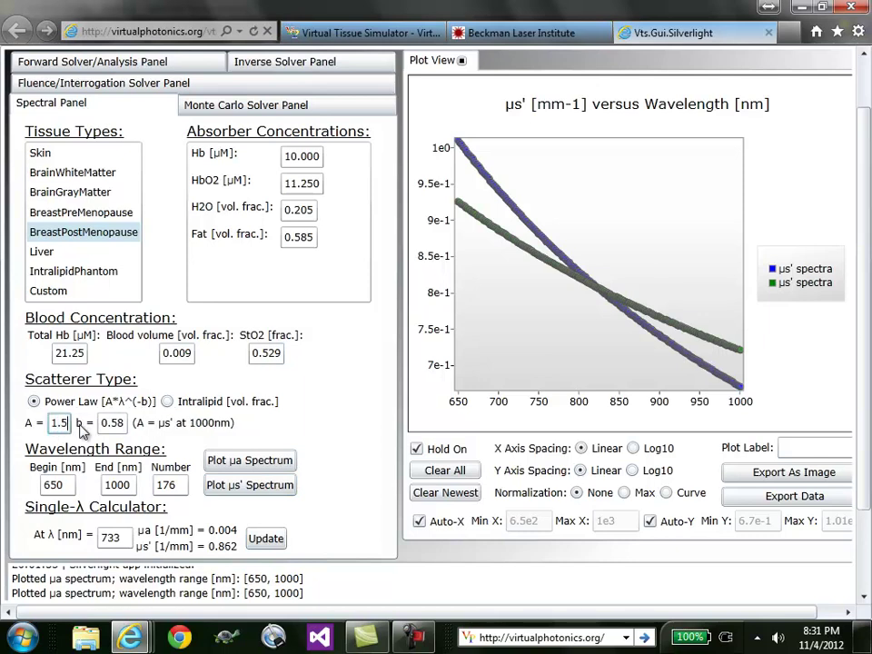
left_click(253, 490)
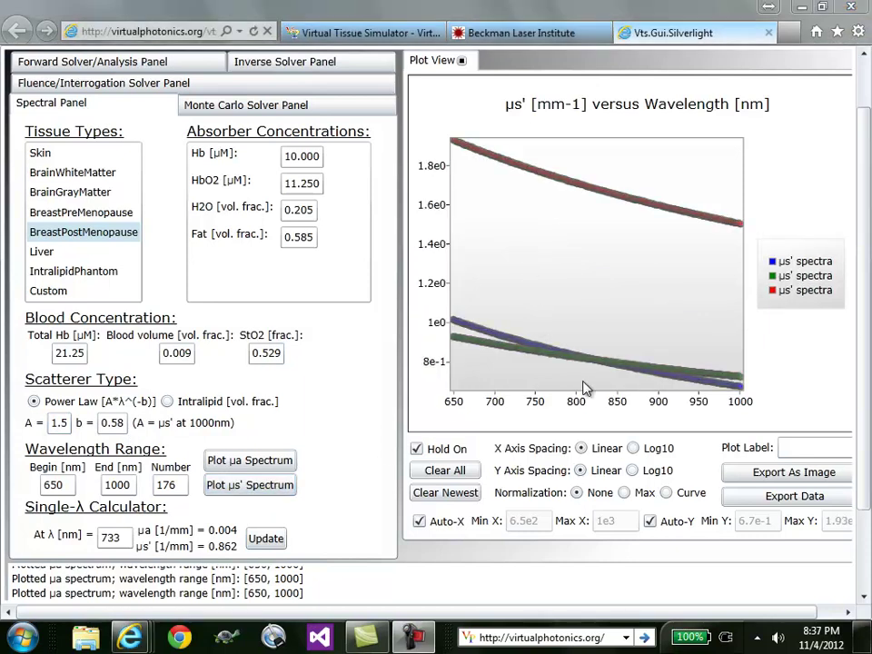
Clear the plot and overlay Intralipid μs' spectra at volume fractions 0.01 and 0.05.
left_click(445, 470)
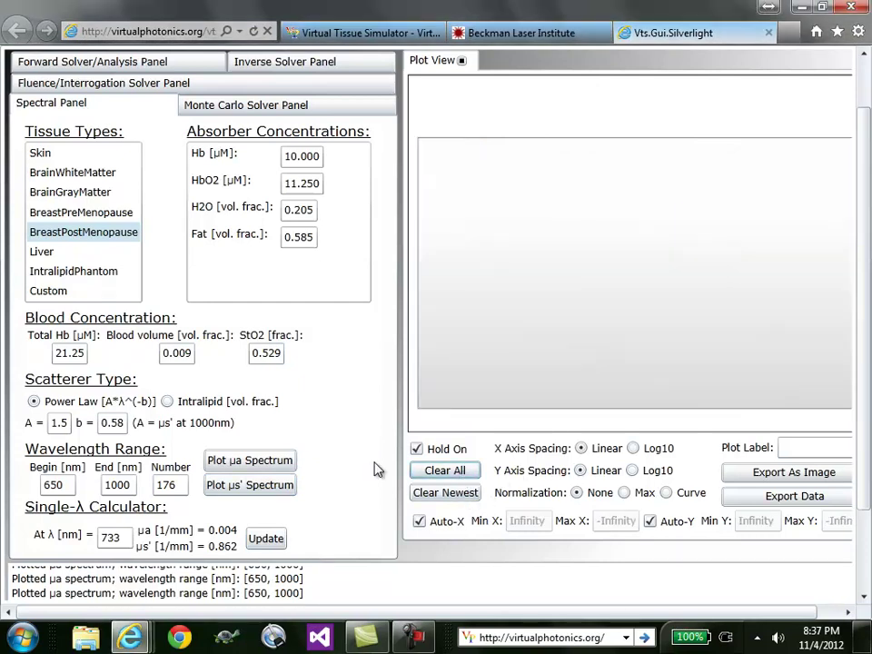
left_click(167, 401)
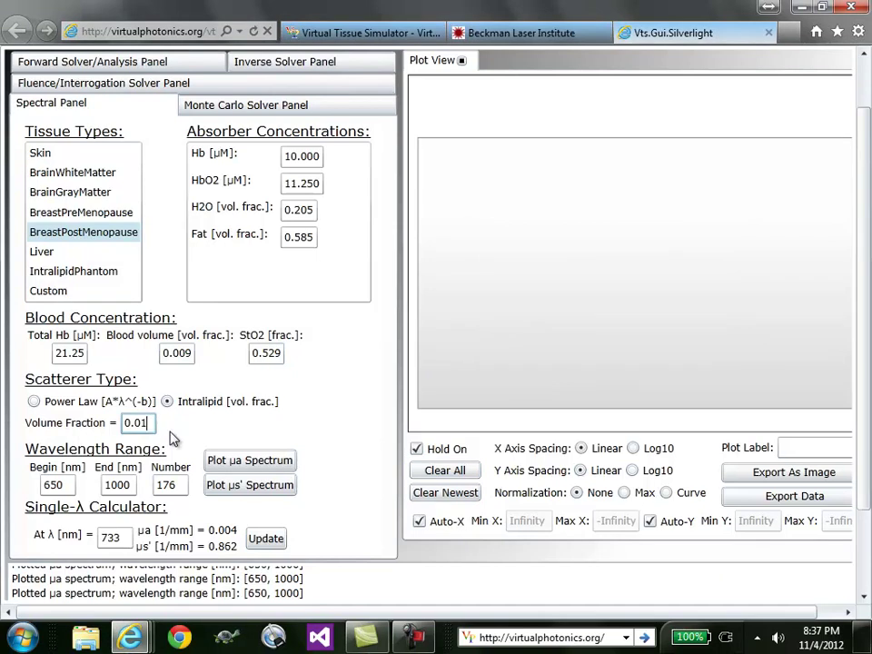
left_click(260, 489)
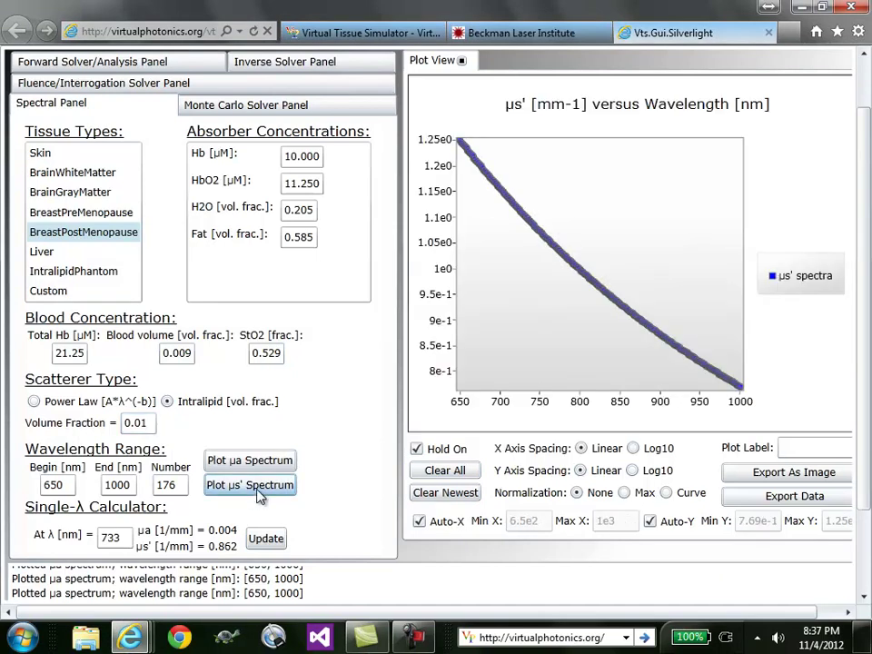
left_click(152, 423)
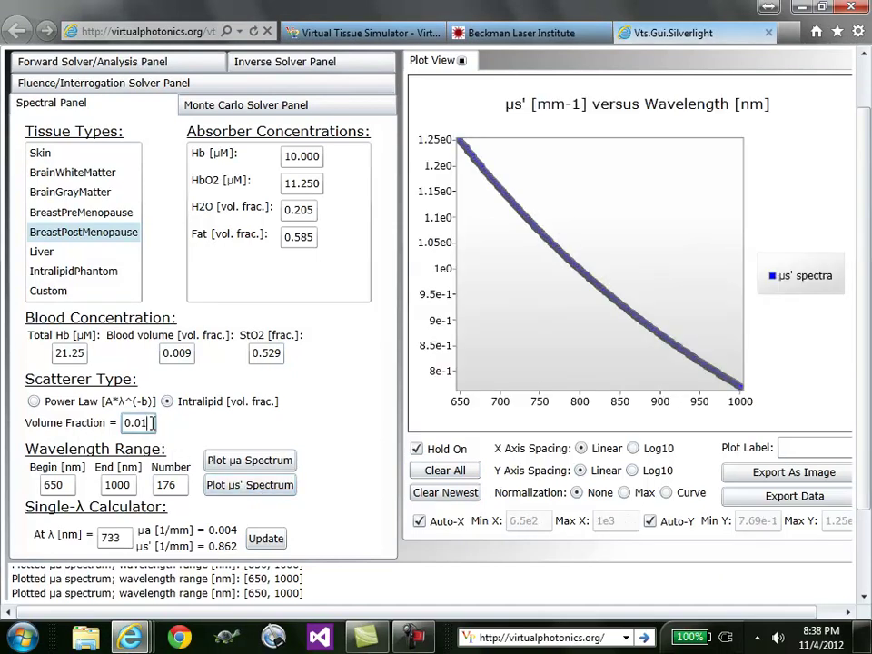
type("5")
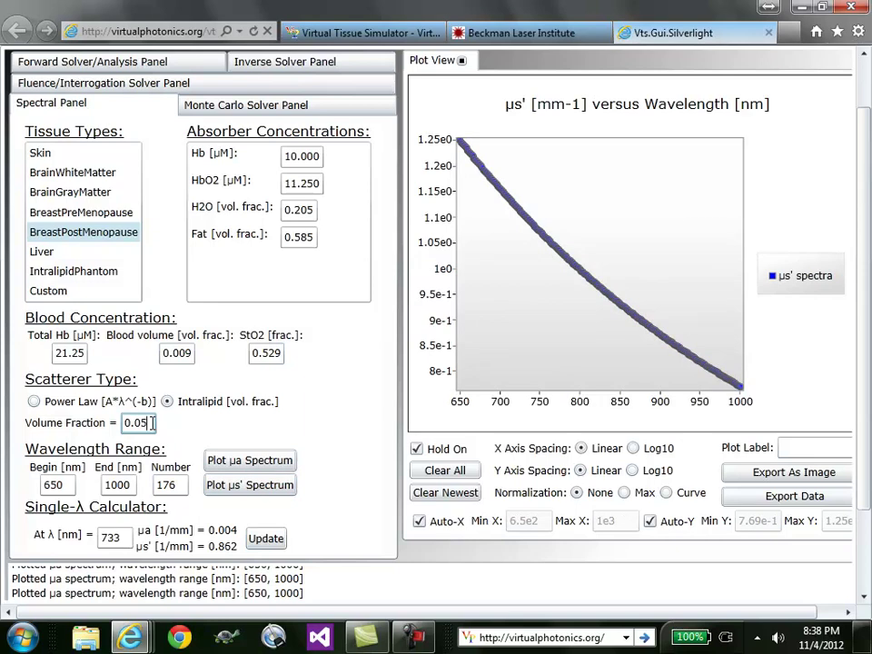
left_click(251, 488)
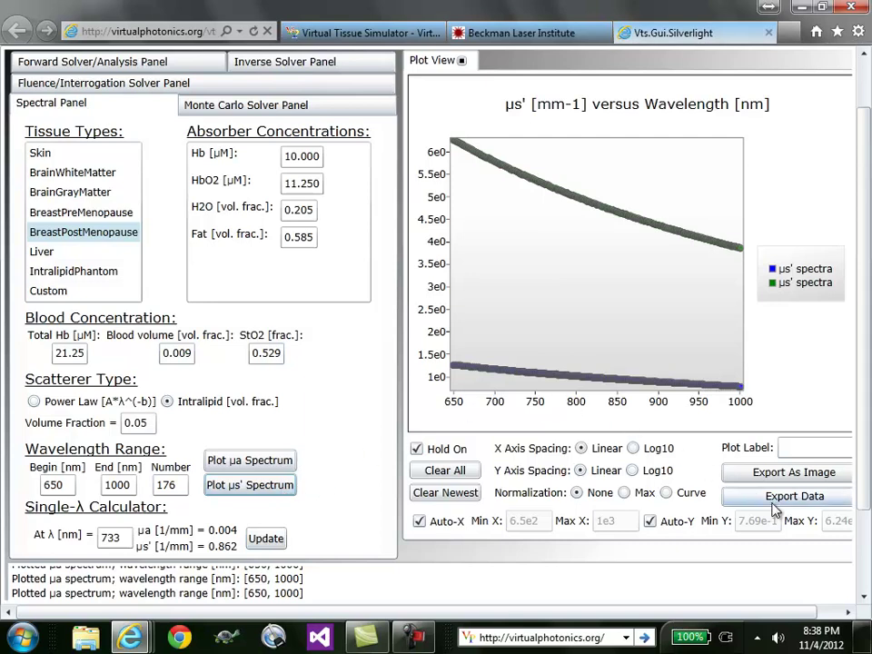
Export the plot as the image scattering spectrum.jpg.
left_click(764, 476)
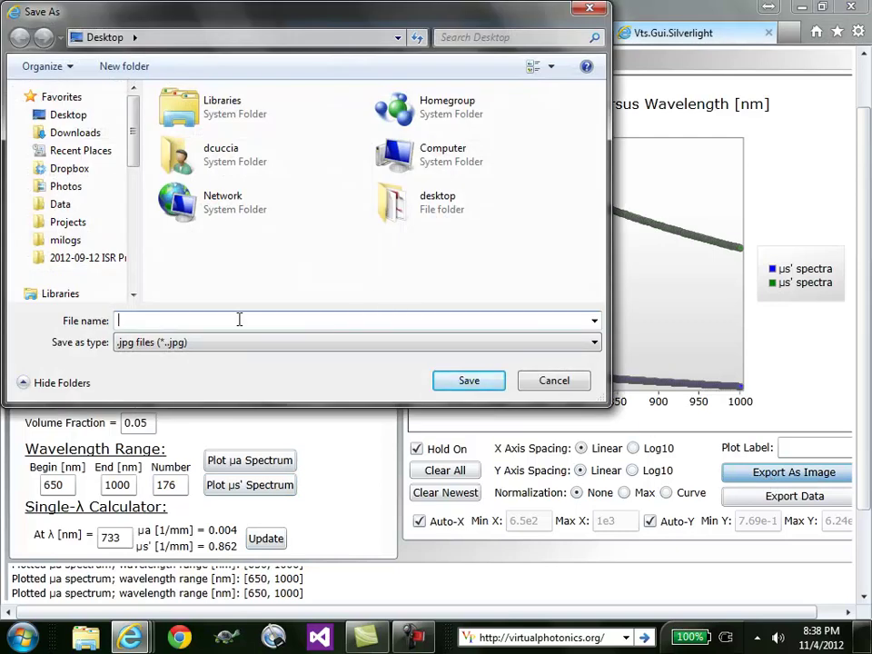
type("scattering spectrum")
key("Return")
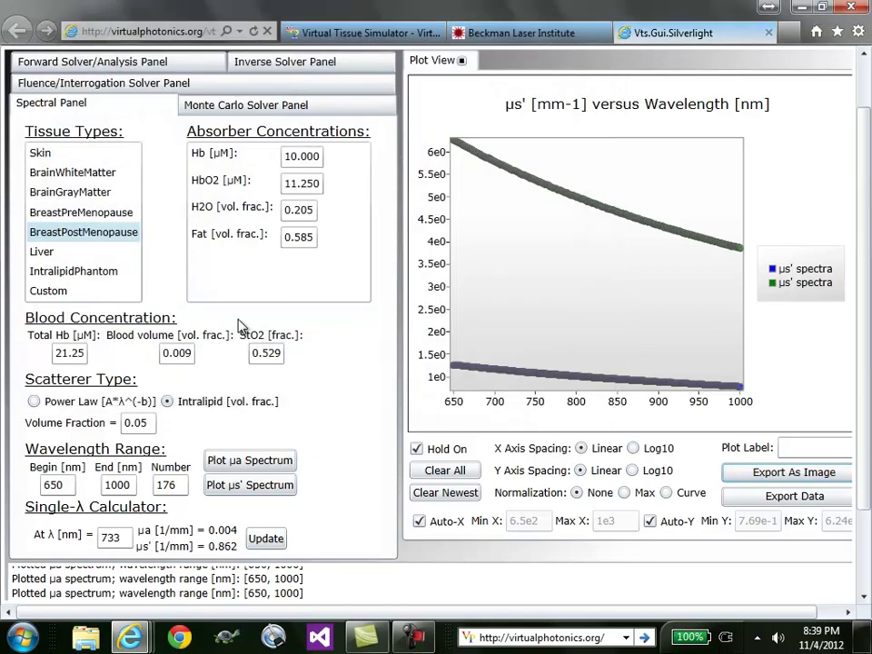
Check scattering spectrum.jpg from the desktop in Photo Gallery, then close it.
left_click(865, 636)
double_click(37, 44)
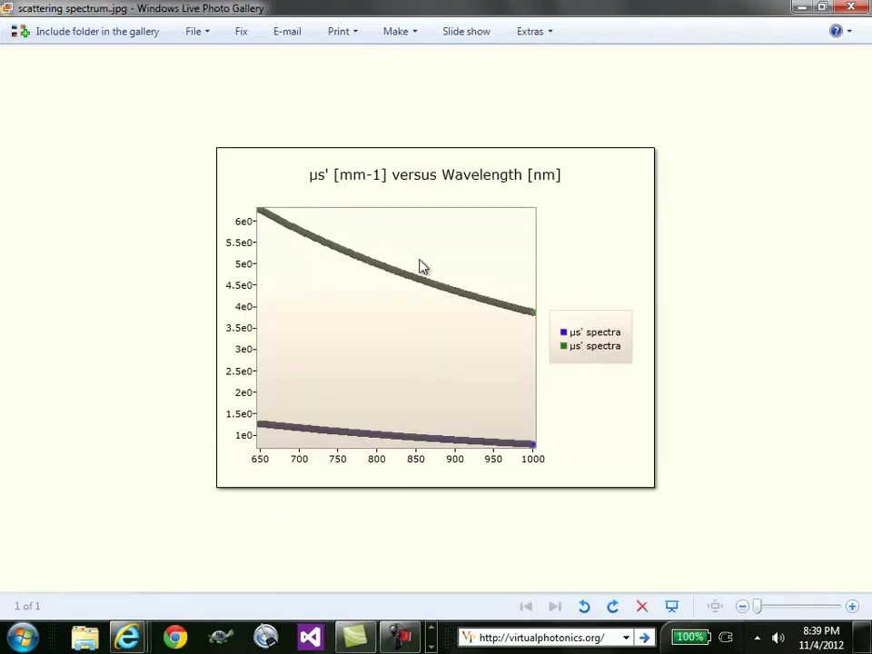
left_click(852, 7)
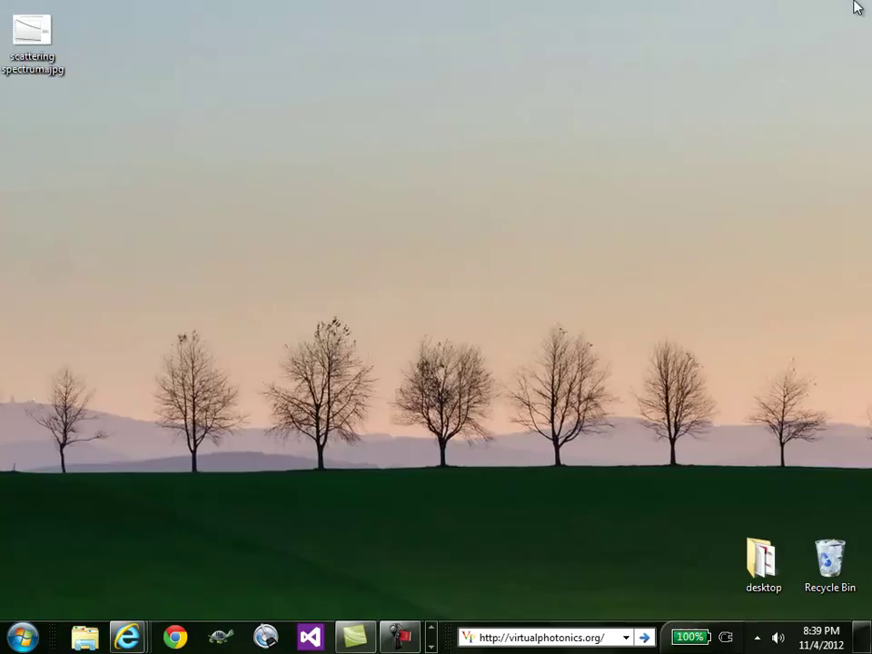
Return to VTS and export the plot data as scattering spectrum.txt.
mouse_move(130, 637)
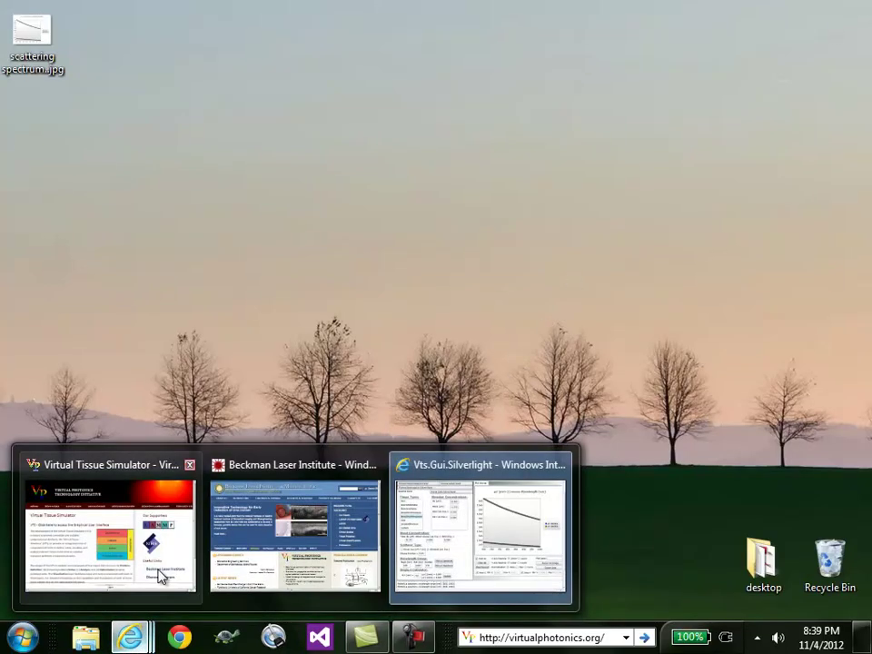
left_click(543, 538)
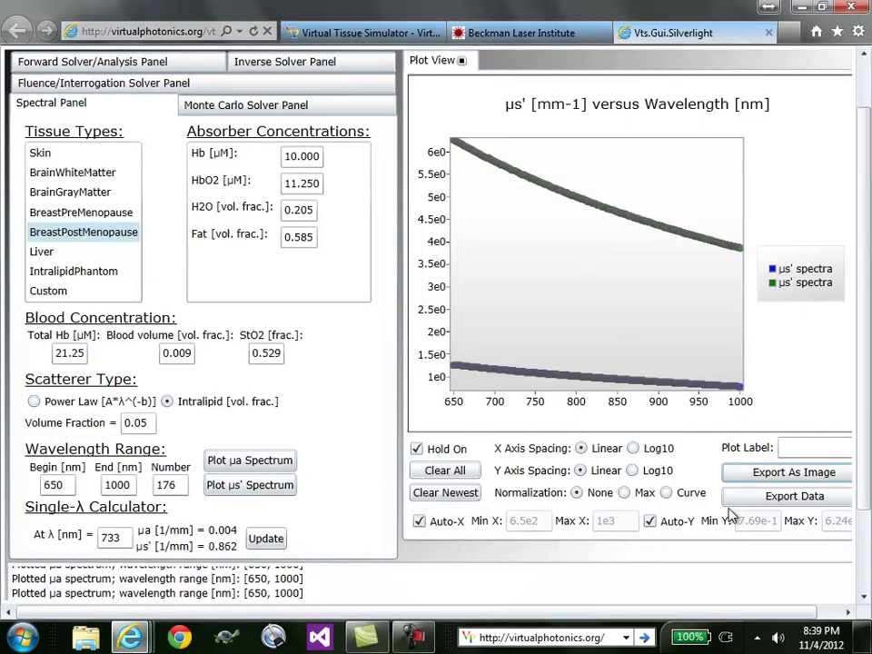
left_click(761, 503)
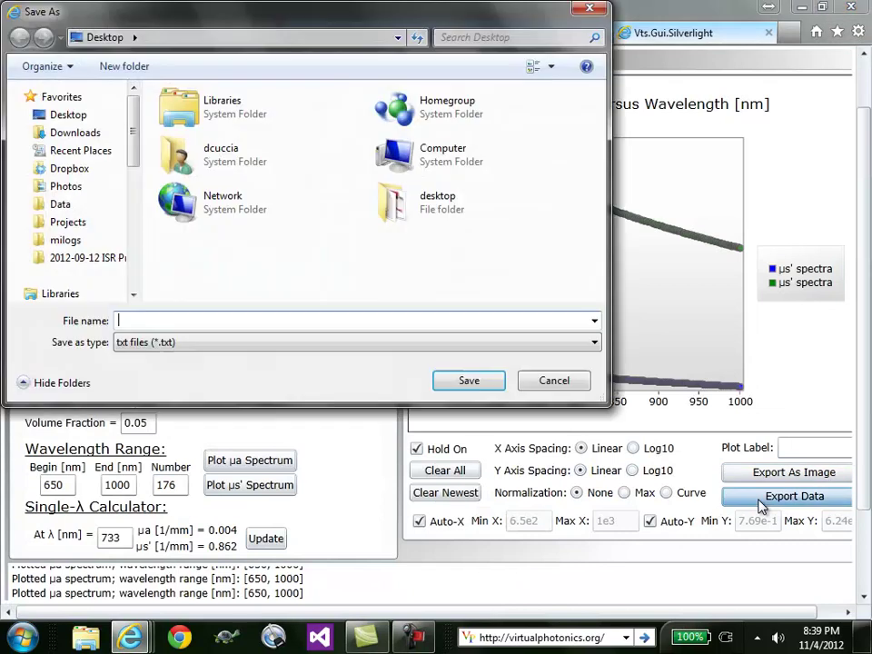
type("sca")
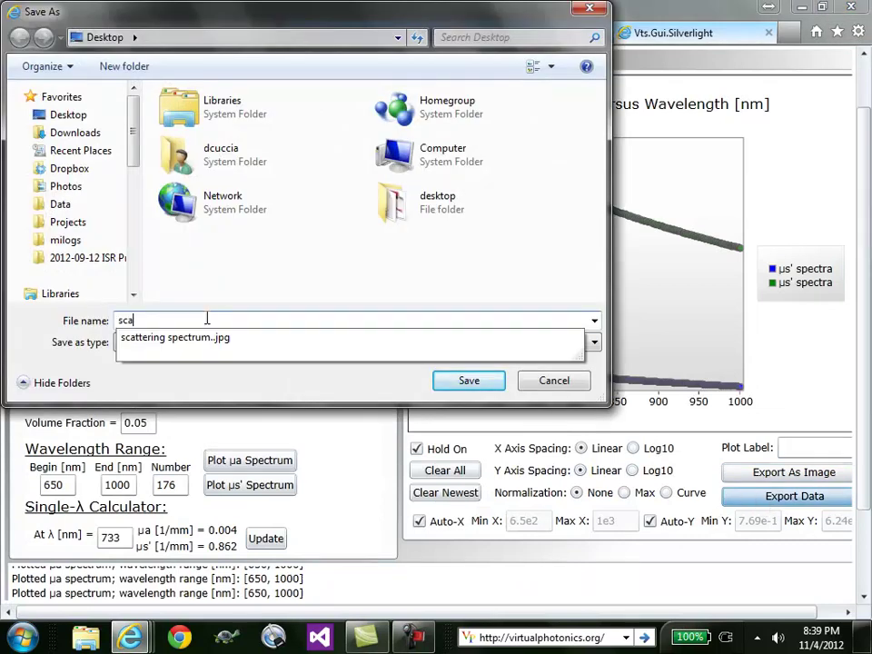
type("ttering spectrum")
key("Return")
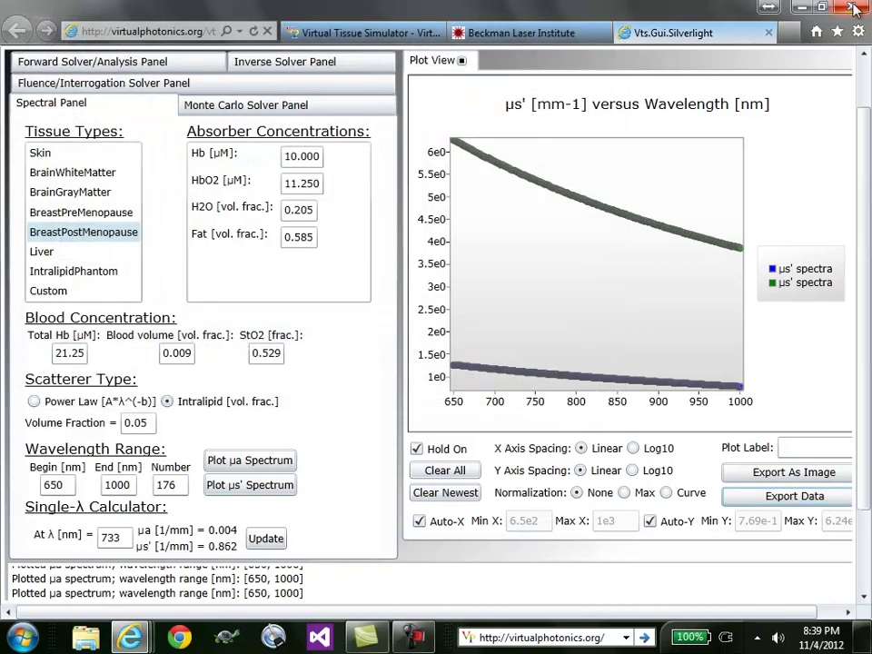
key("super+d")
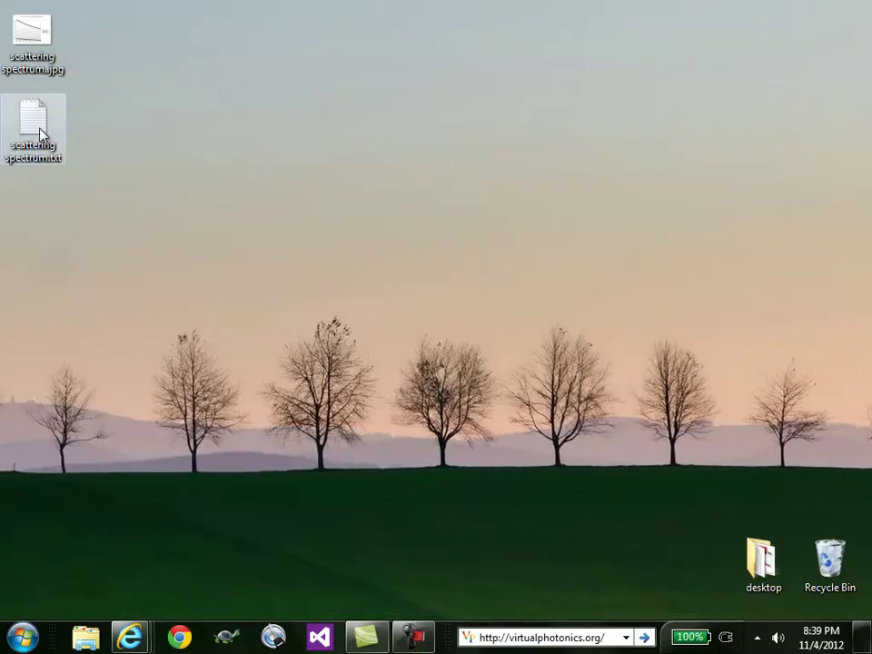
Open scattering spectrum.txt from the desktop in Notepad.
double_click(29, 101)
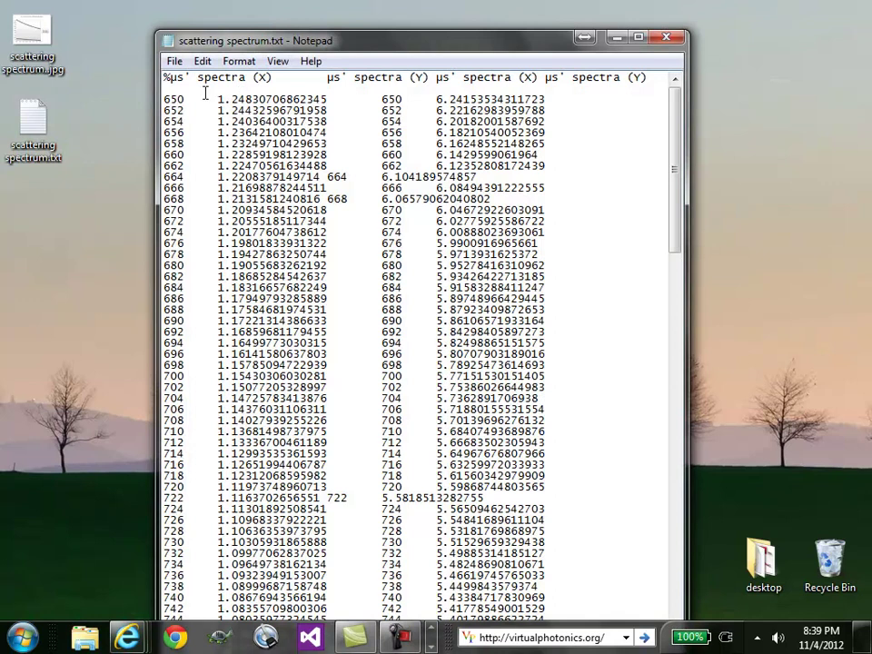